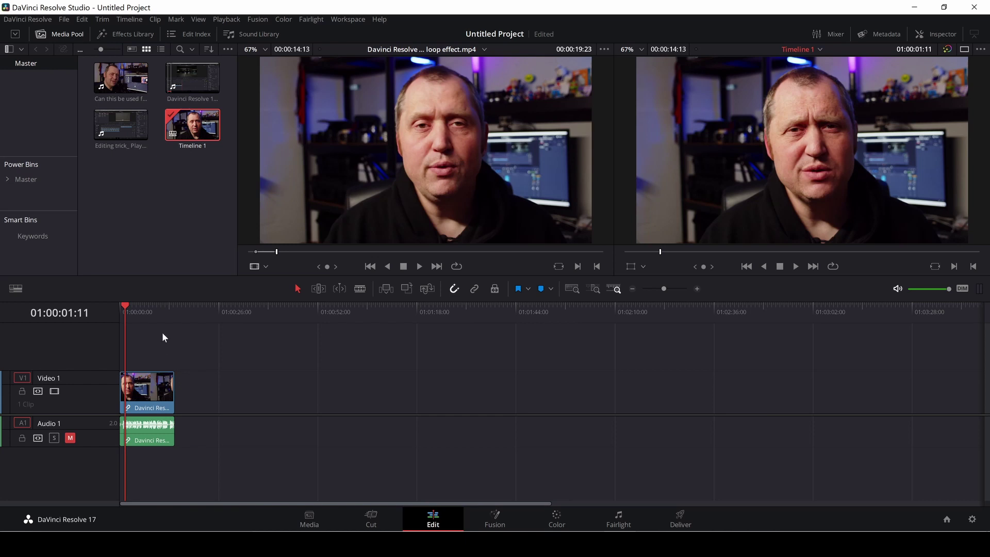
Step: Split the video clip at 01:00:03:00 and select the part after the cut
key("space")
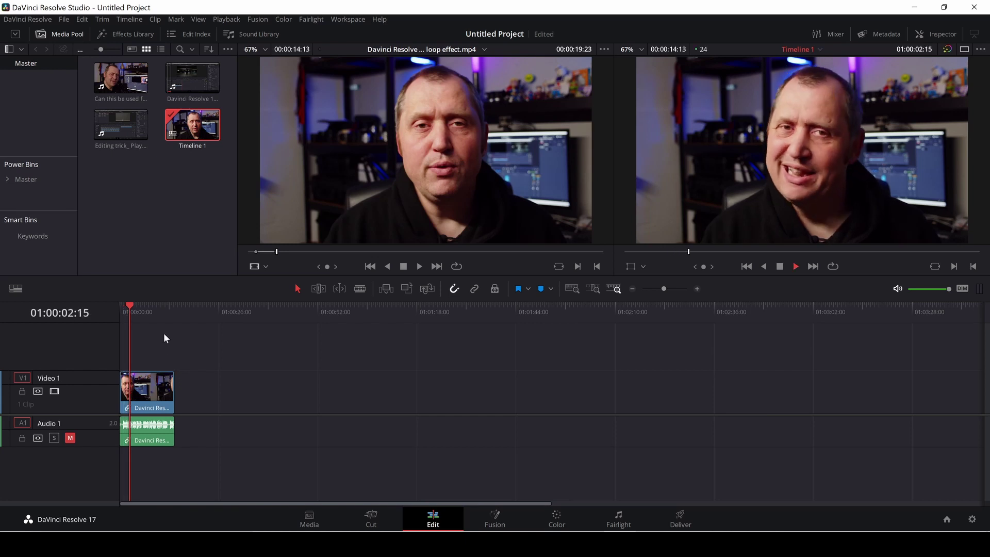
key("space")
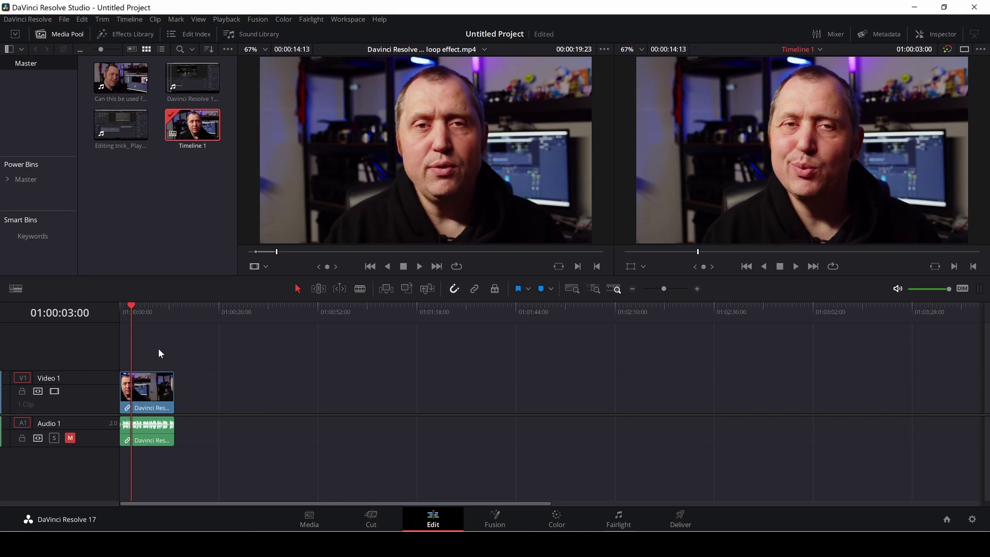
key("b")
left_click(137, 388)
key("a")
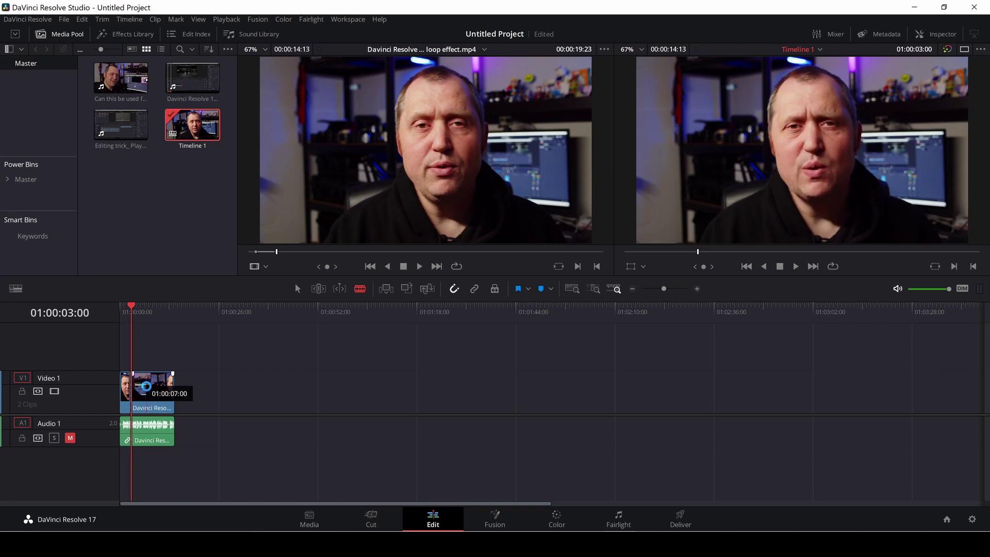
left_click(147, 391)
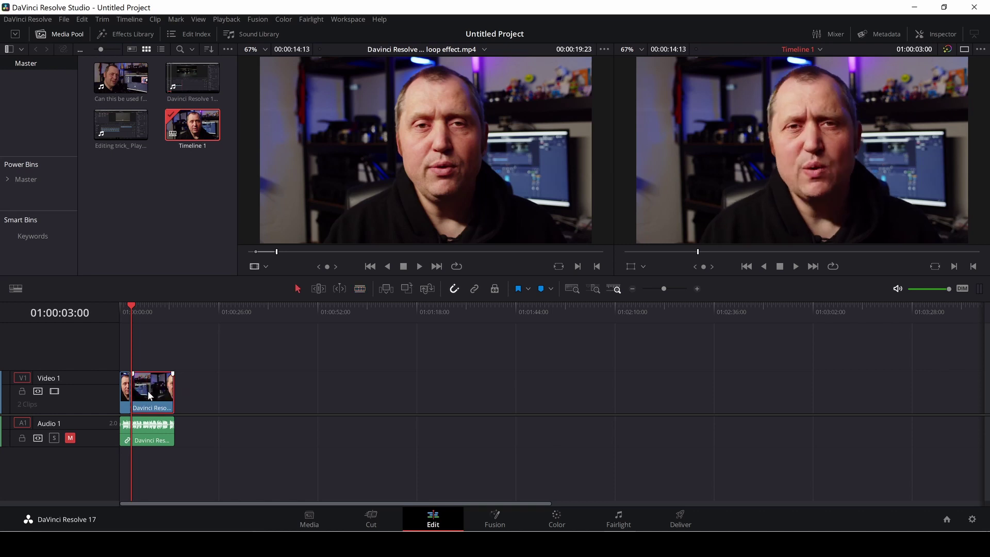
Step: Set the second part's zoom to 1.360 and position to X -24, Y -92, and play across the cut
left_click(939, 31)
left_click_drag(881, 110, 885, 106)
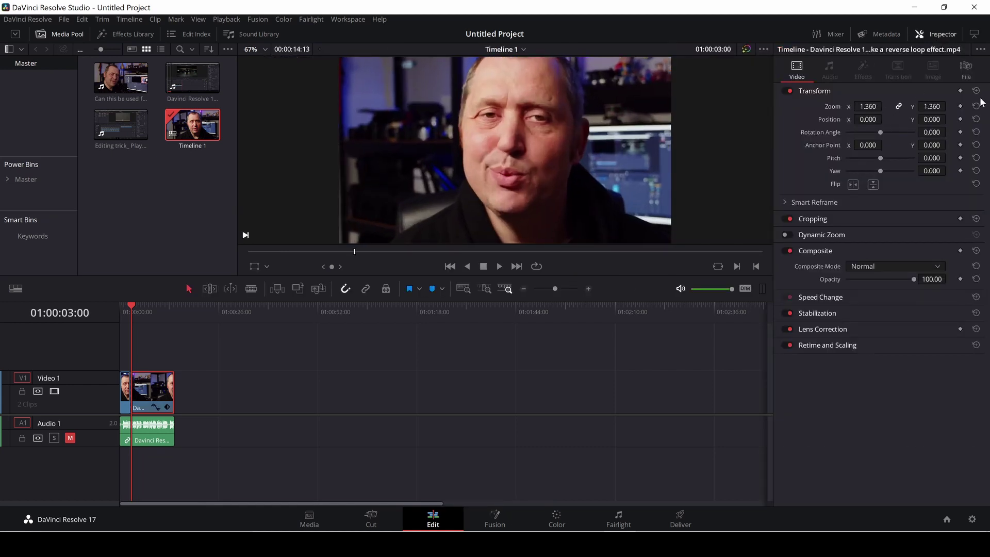
left_click_drag(890, 119, 952, 119)
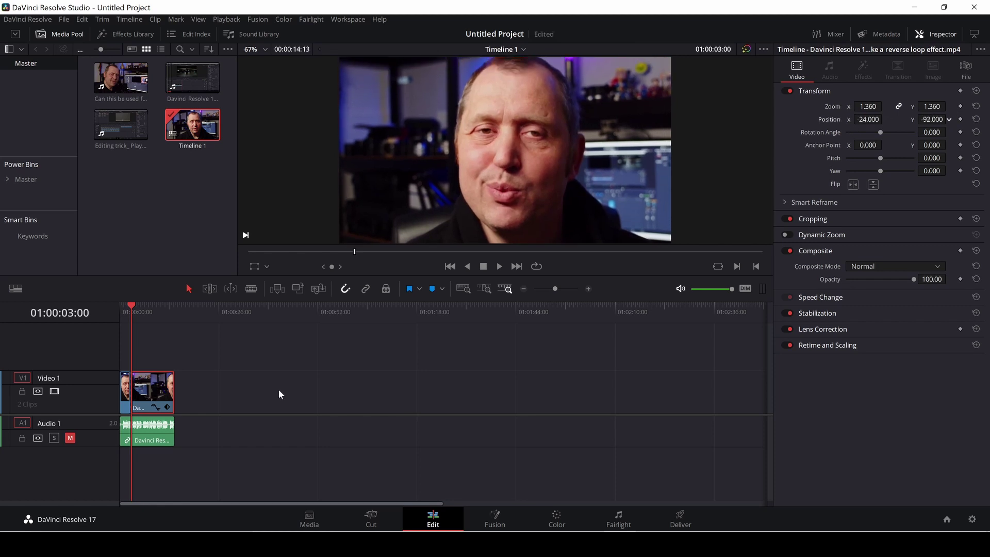
left_click(118, 317)
key("space")
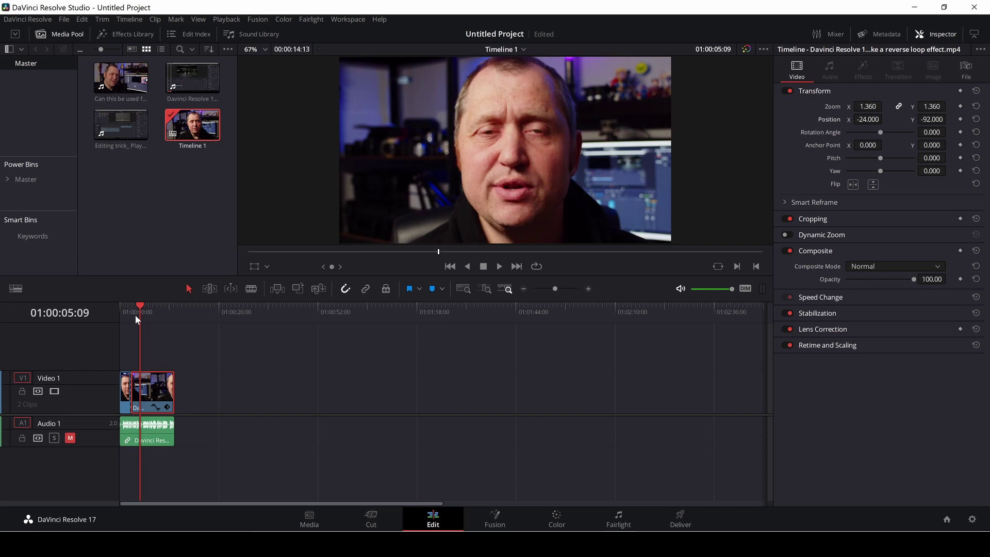
Step: Undo the reframing and the split of the video clip
key("ctrl+z")
key("ctrl+z")
key("ctrl+z")
key("ctrl+z")
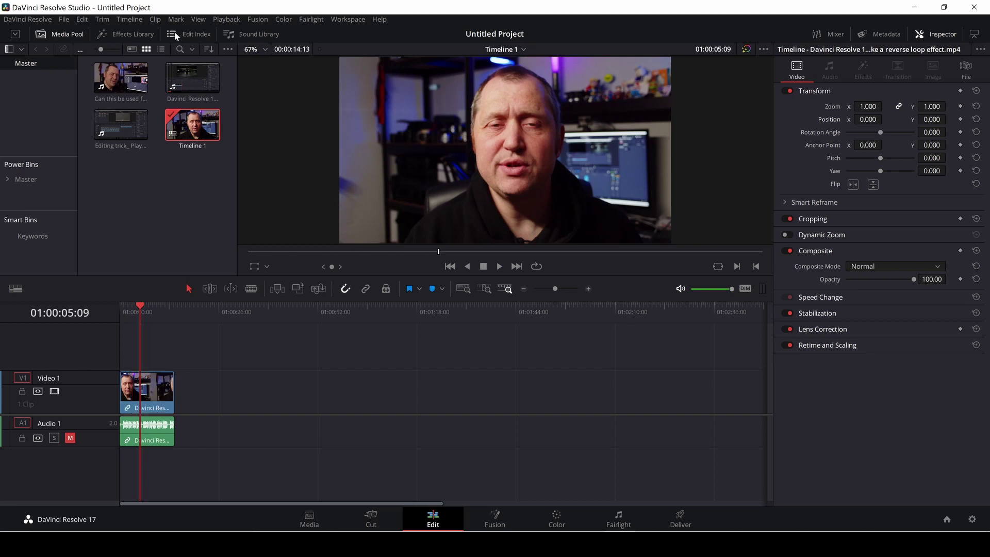
Step: Add an Adjustment Clip above the footage at 01:00:05:09 with zoom 1.230 and position X -23, Y -87, and preview it
left_click(115, 33)
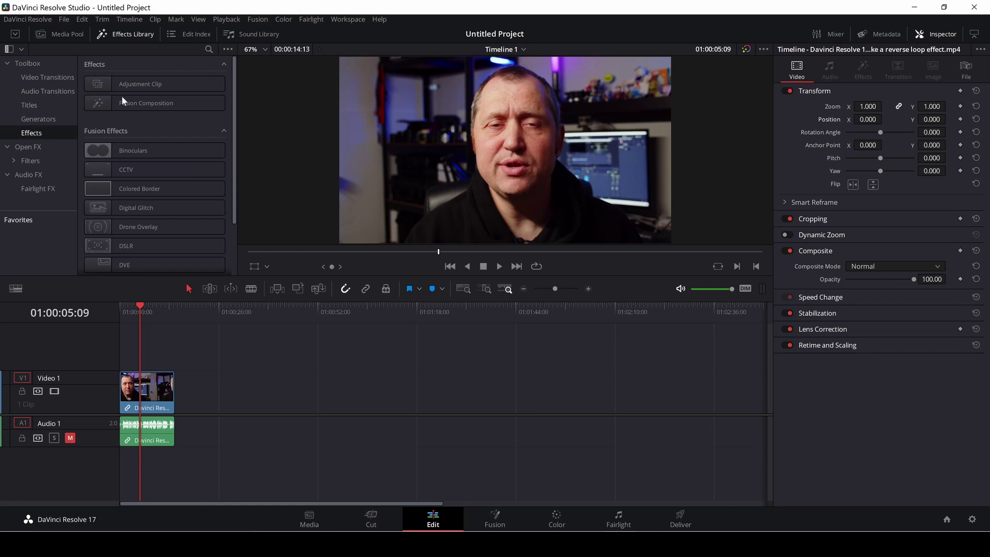
left_click_drag(131, 79, 142, 358)
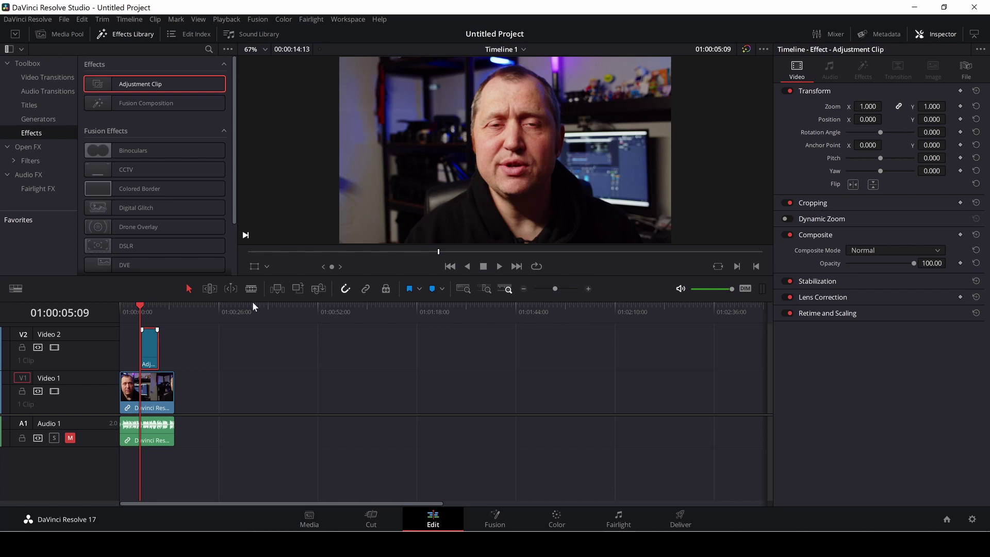
left_click_drag(870, 105, 853, 121)
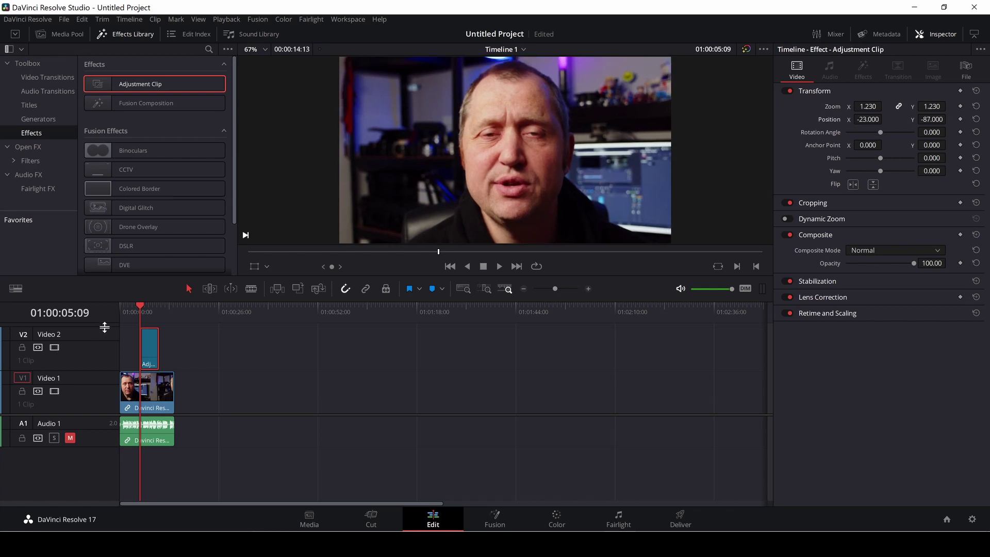
key("j")
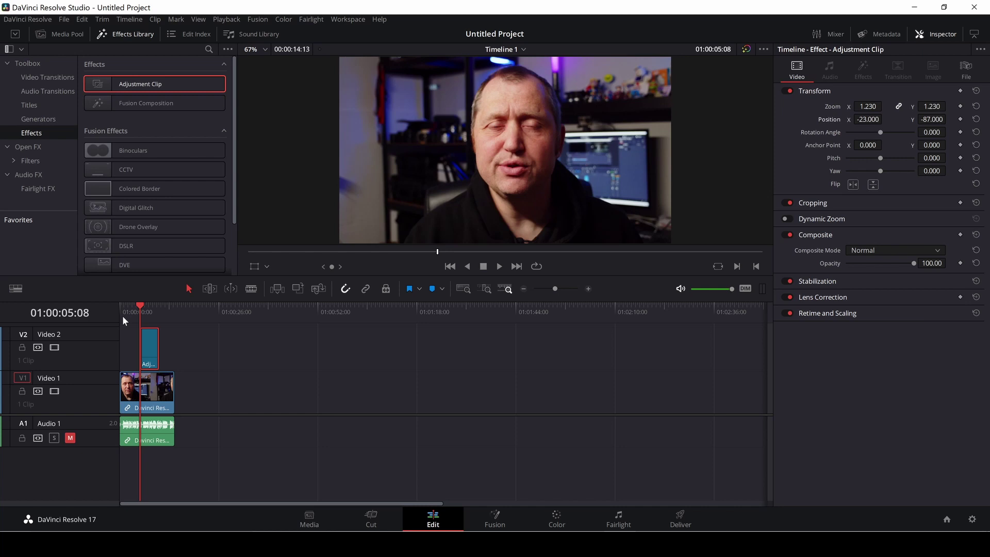
key("space")
key("space")
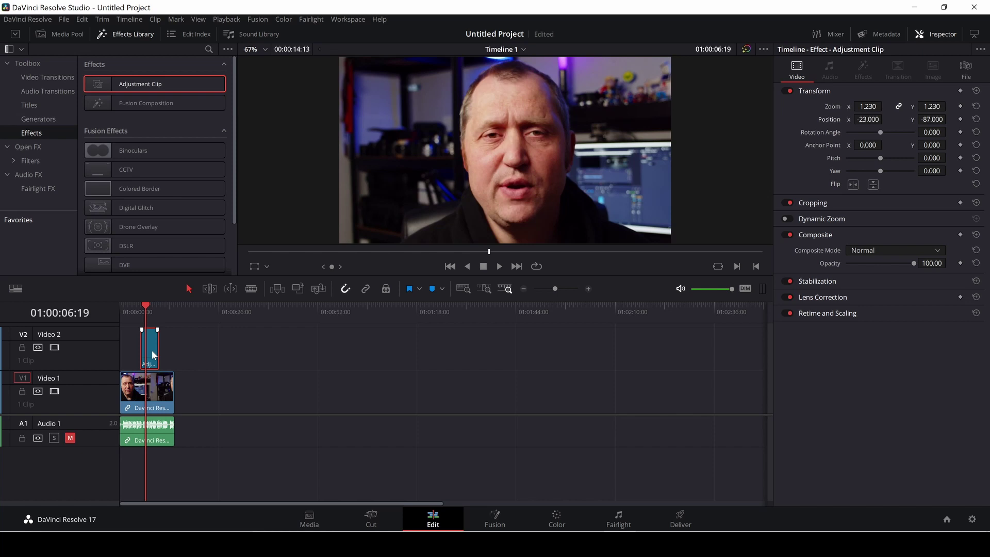
Step: Name the adjustment clip ZOOM and give it an olive-green clip color
left_click(965, 68)
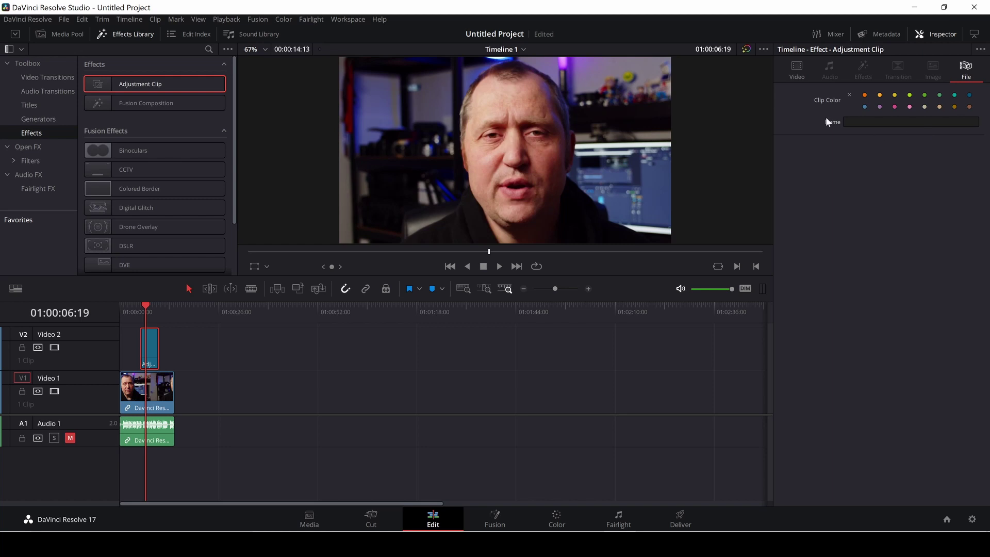
left_click(866, 122)
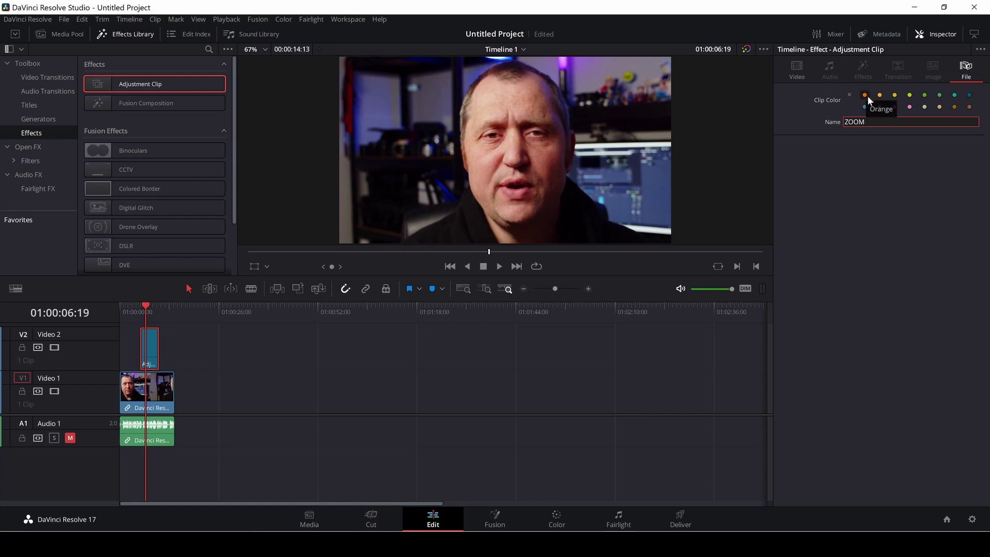
left_click(925, 95)
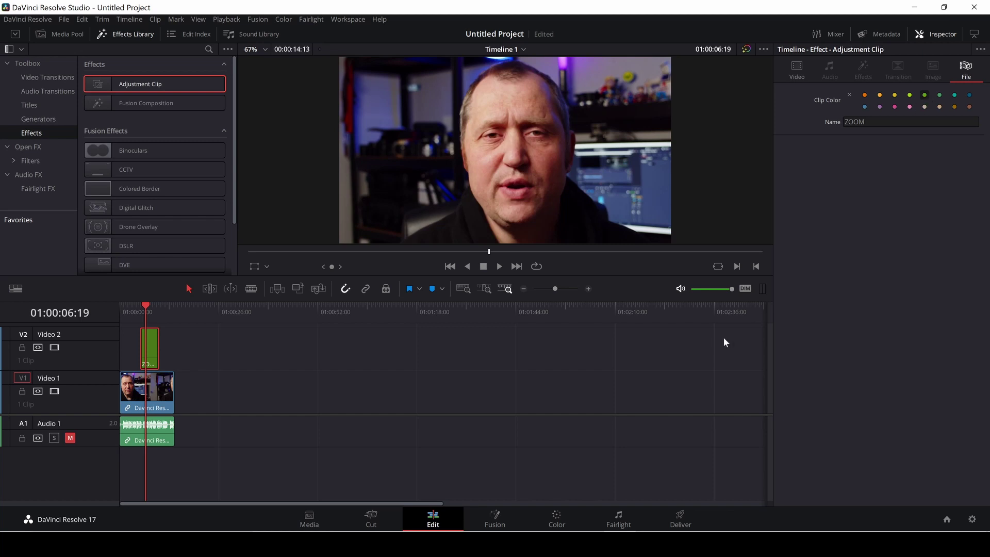
left_click(446, 364)
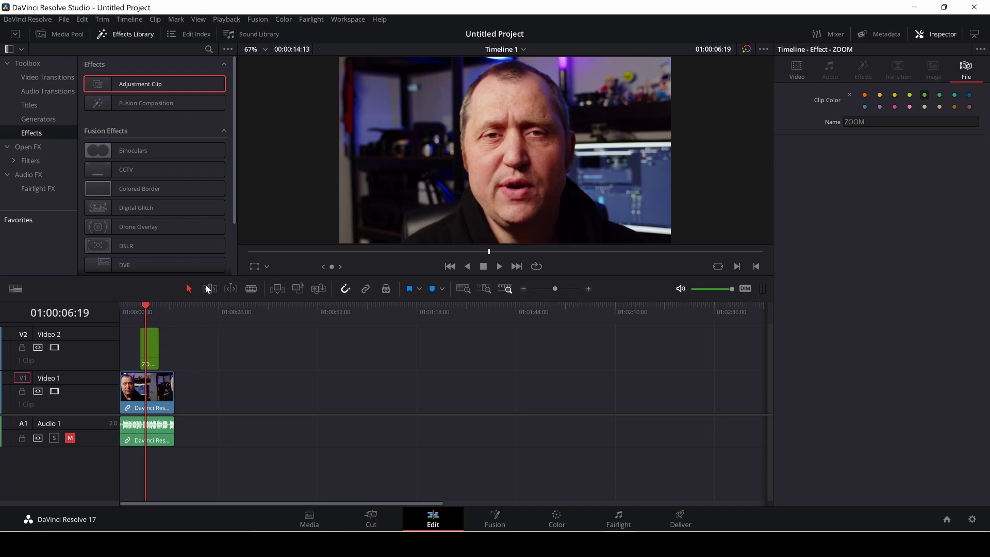
Step: Make sure Power Bins are shown and store the ZOOM adjustment clip in the Master power bin
left_click(194, 18)
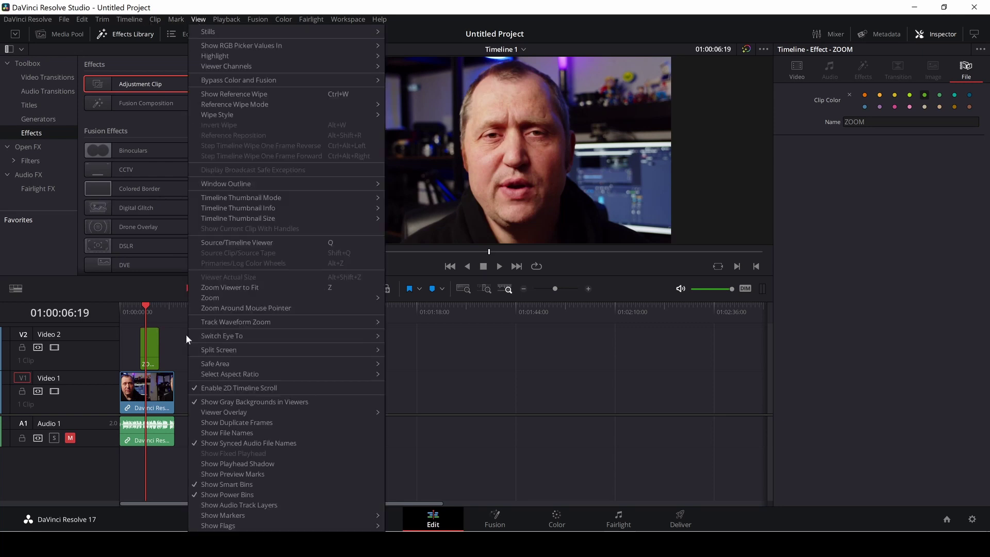
left_click(277, 493)
left_click(202, 21)
left_click(202, 20)
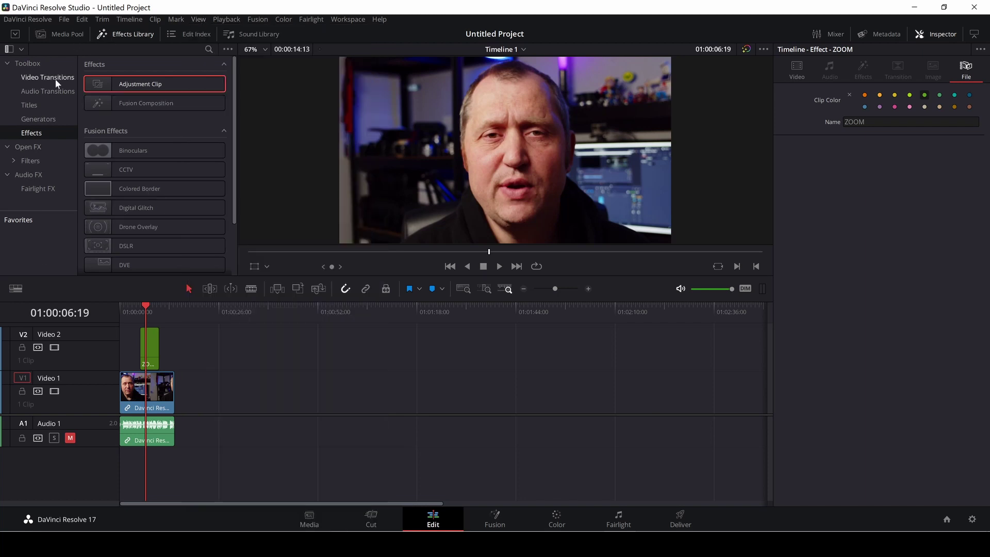
left_click(72, 35)
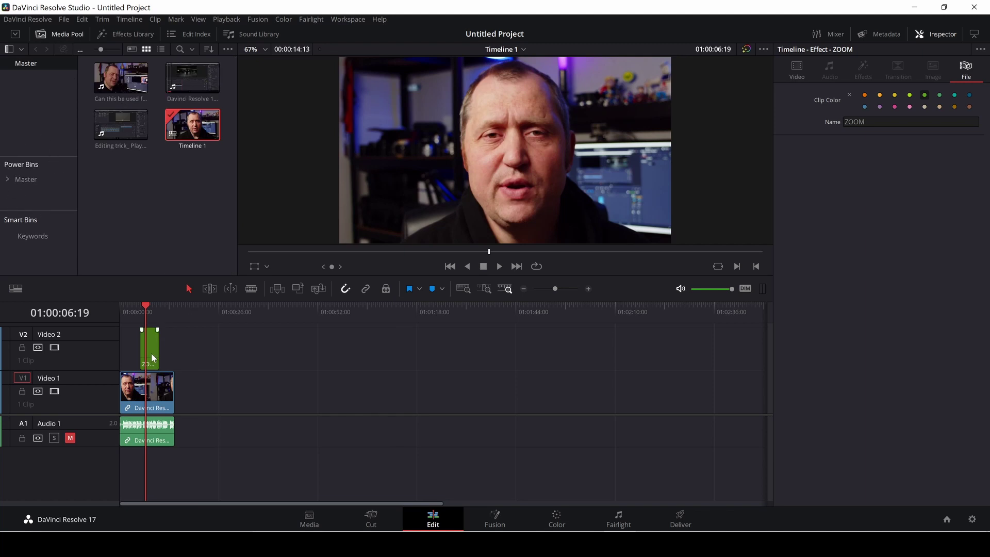
left_click_drag(151, 357, 27, 177)
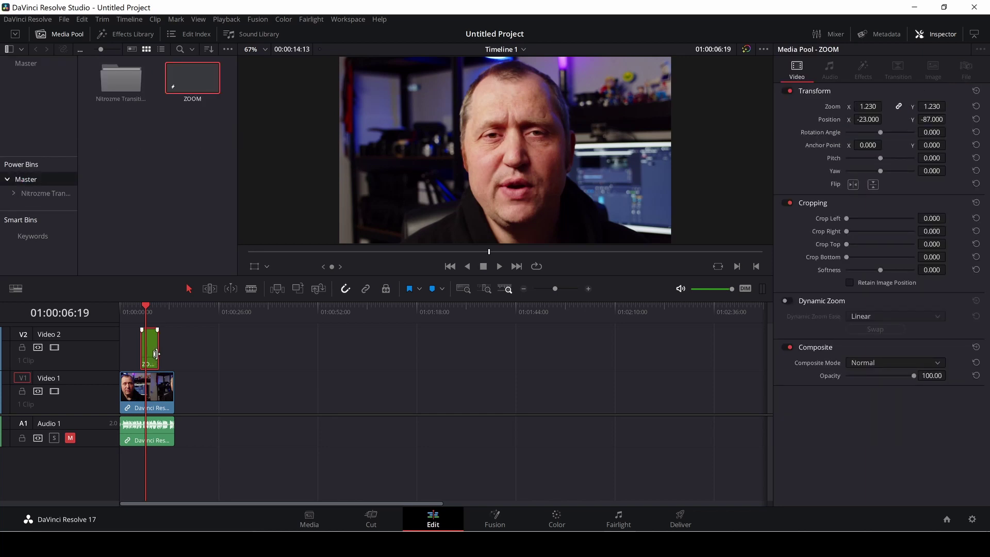
Step: Remove the ZOOM clip from Video 2, place the power bin copy at 01:00:06:19, and play it
key("ctrl+z")
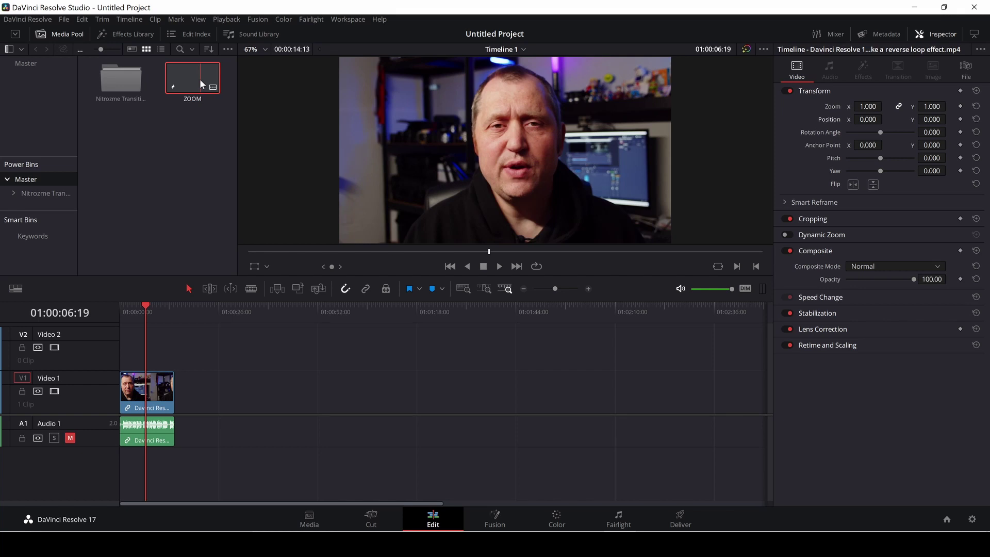
left_click_drag(200, 79, 156, 350)
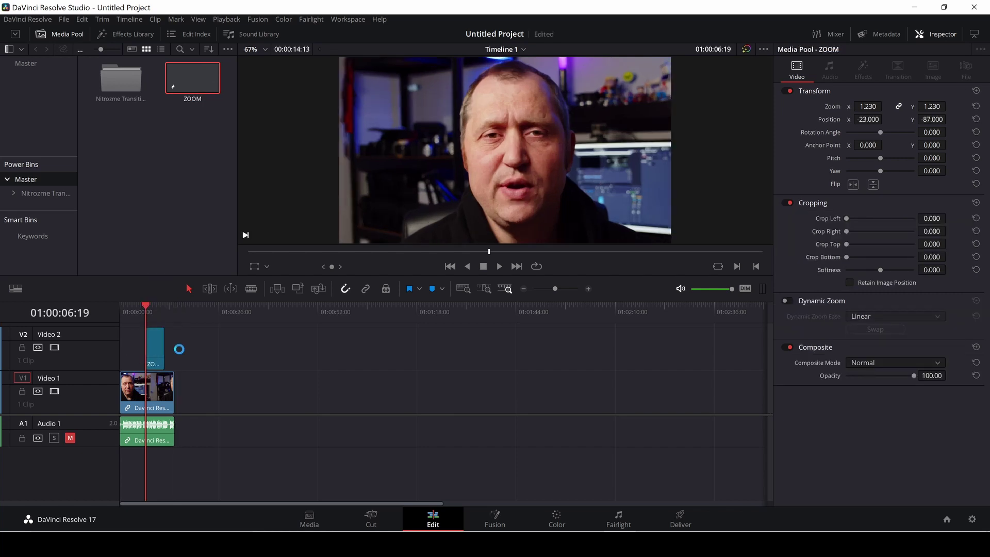
left_click(134, 313)
key("space")
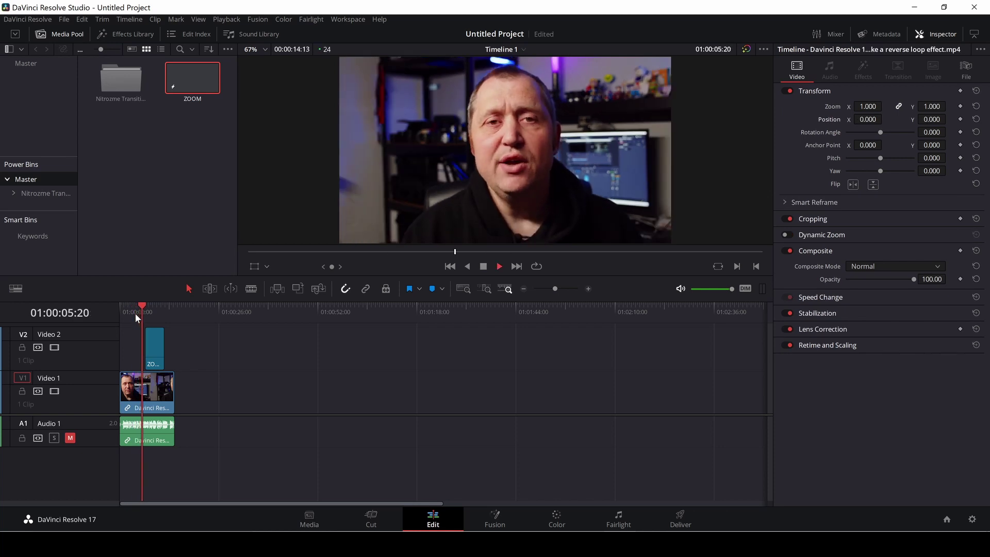
Step: Shorten the ZOOM clip on Video 2 so it ends at about 01:00:08
left_click(155, 346)
left_click_drag(164, 344, 152, 344)
left_click(159, 349)
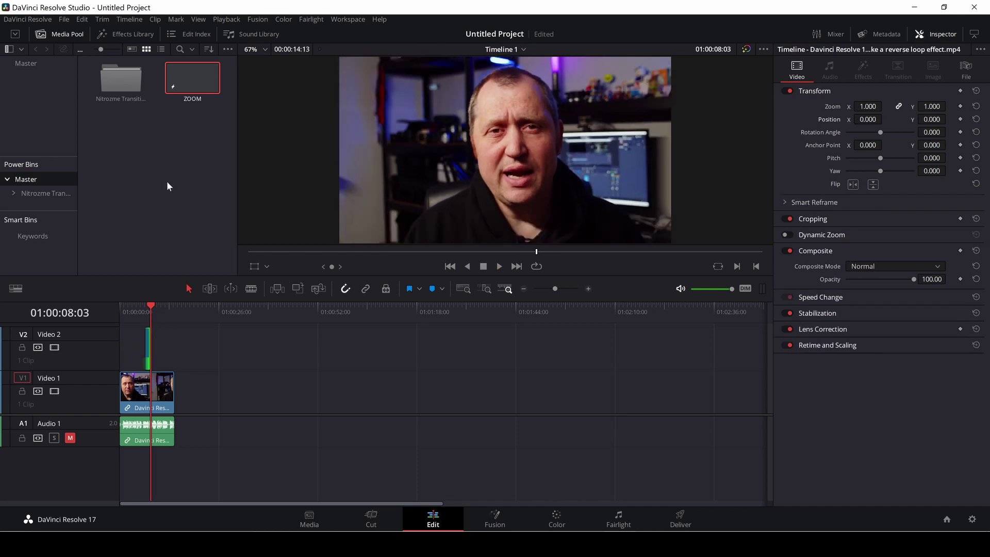
Step: Paste a copy of the shortened ZOOM clip on Video 2 near the footage's end and play through it
left_click(149, 364)
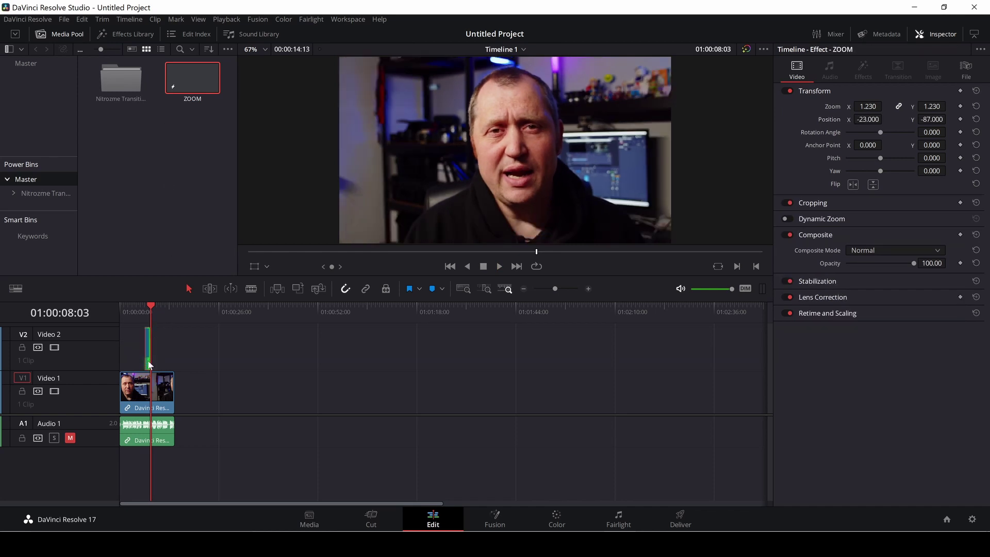
key("ctrl+v")
left_click(169, 313)
key("space")
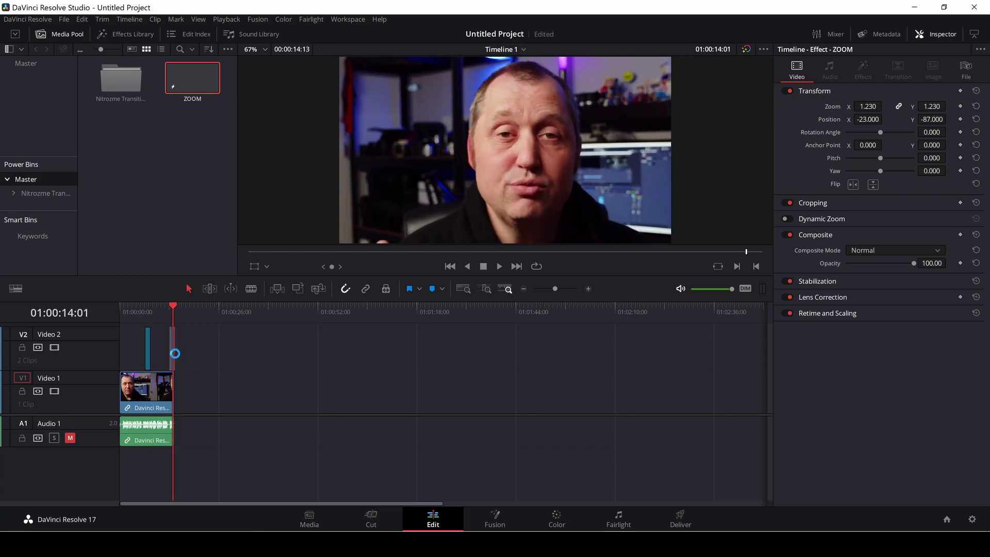
left_click(157, 310)
key("space")
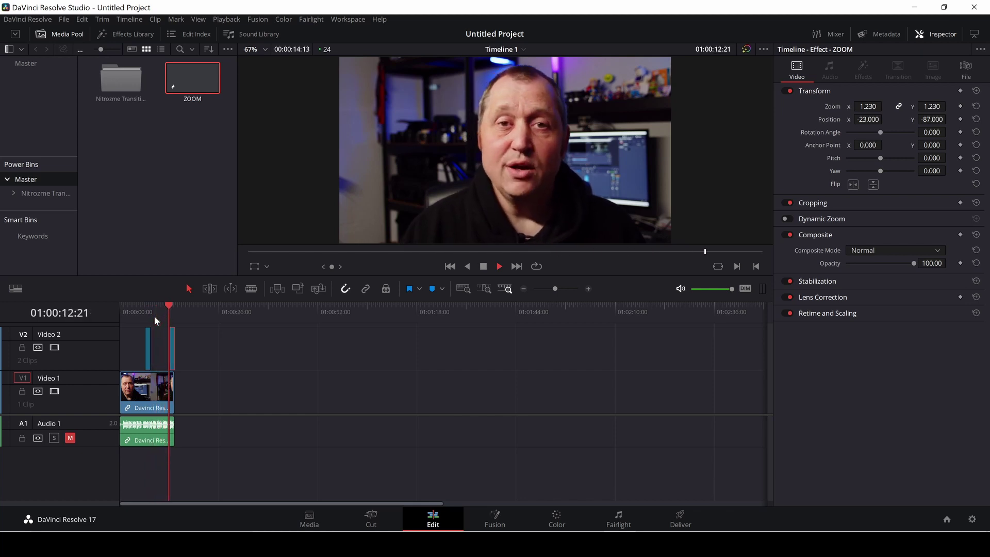
key("space")
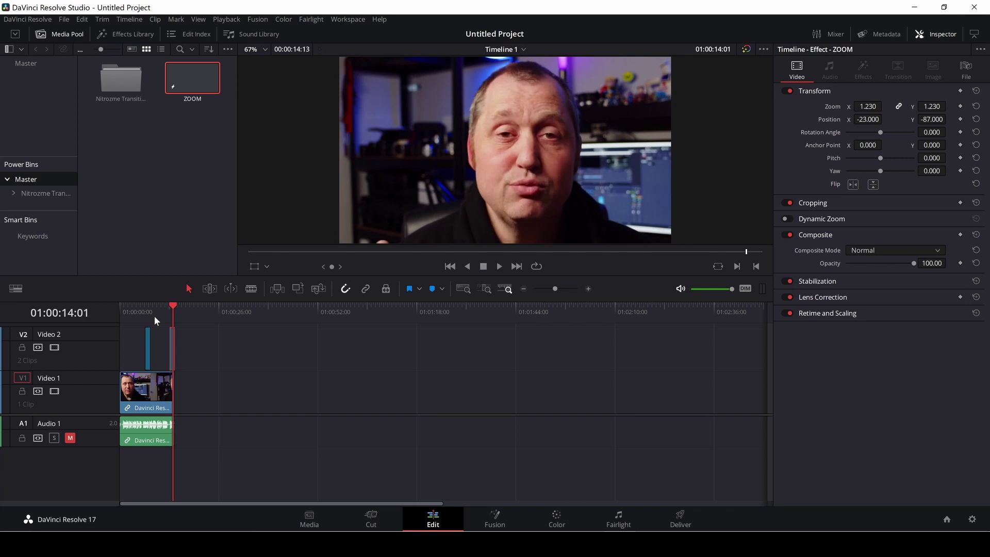